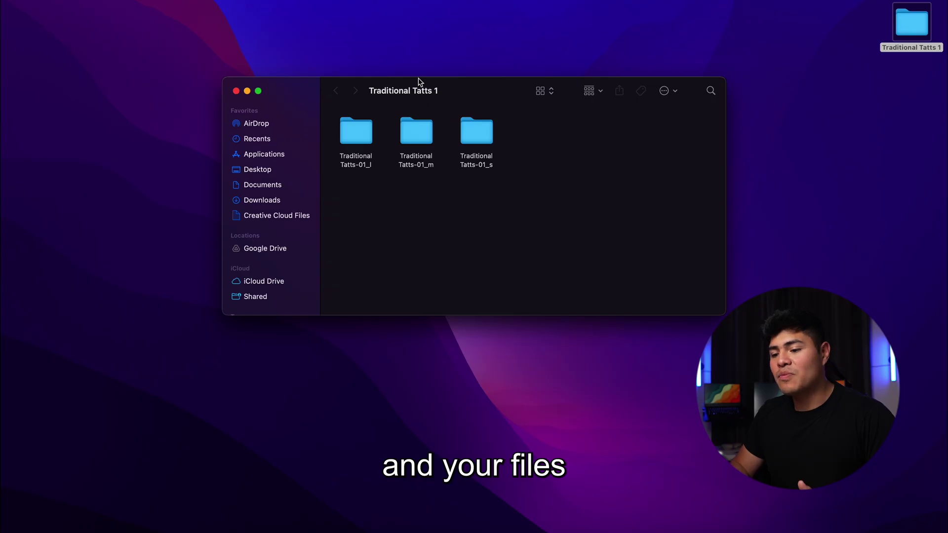
Step: Open the Traditional Tatts-01_s folder and look over the embroidery file formats it contains
left_click_drag(417, 81, 600, 65)
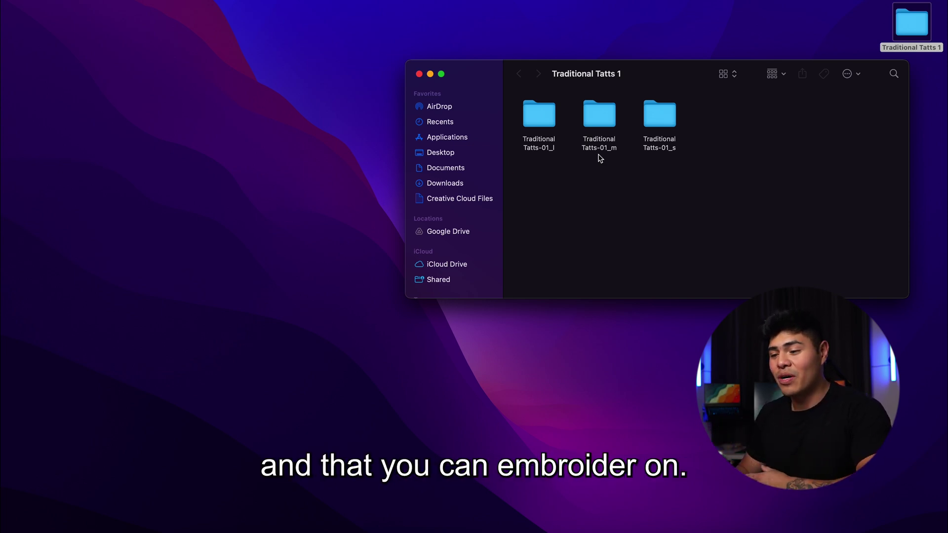
double_click(658, 116)
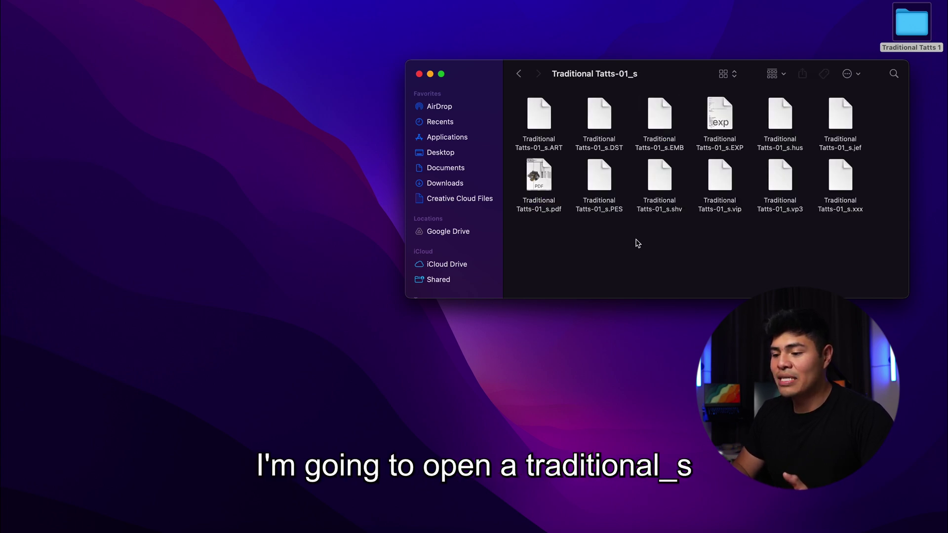
mouse_move(517, 144)
left_mouse_down()
mouse_move(591, 149)
mouse_move(514, 144)
left_mouse_up()
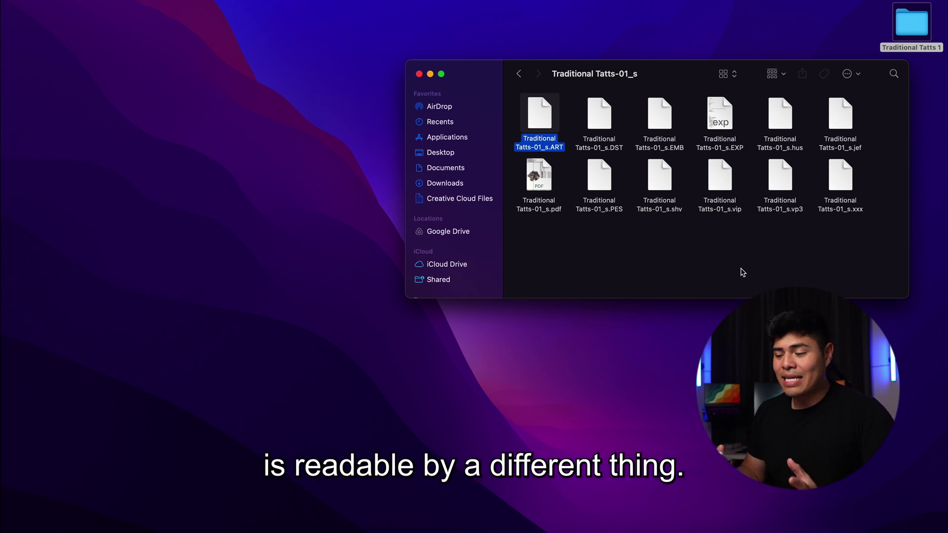
left_click(742, 272)
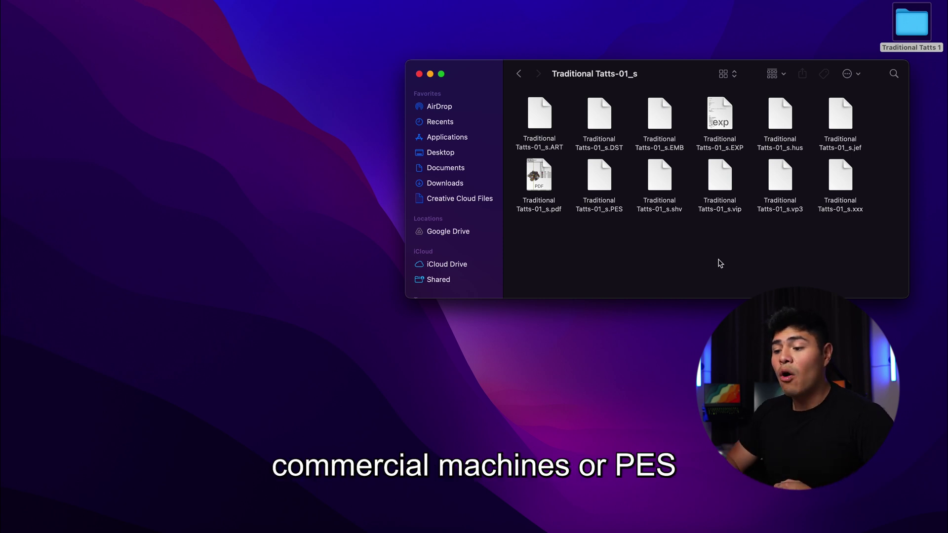
left_click(615, 213)
left_click(612, 242)
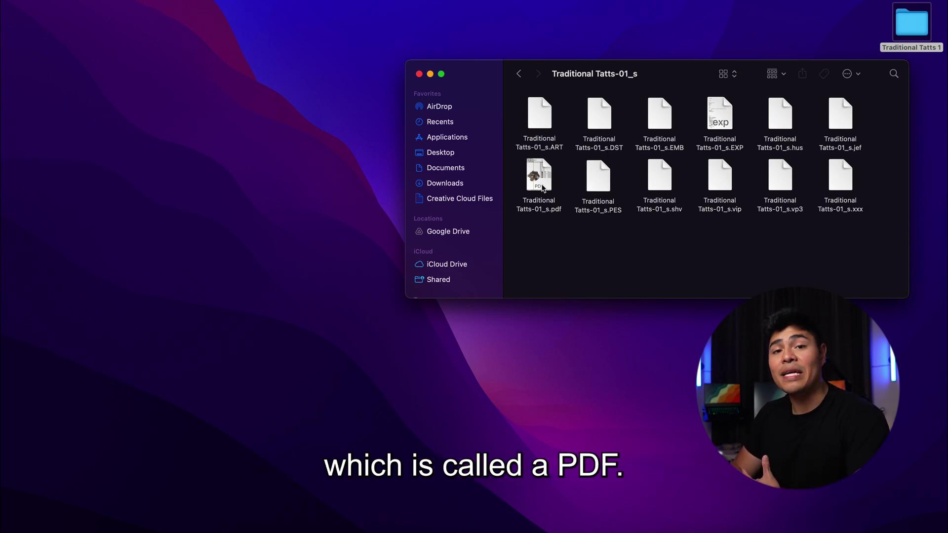
Step: Open Traditional Tatts-01_s.pdf, examine its stitch, size, colorway and stop sequence details, and close the worksheet
double_click(542, 188)
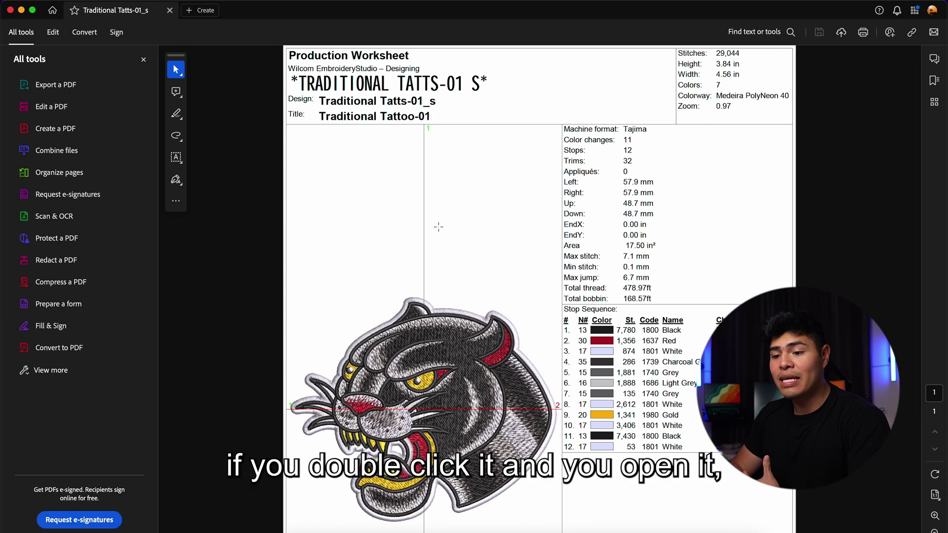
scroll(439, 226, "up", 3)
scroll(438, 227, "up", 3)
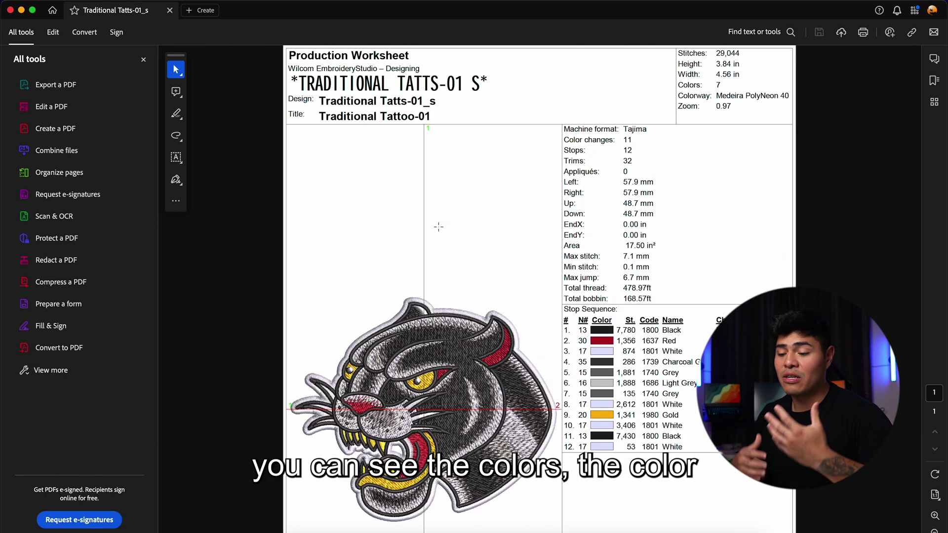
scroll(438, 226, "down", 4)
scroll(438, 226, "up", 4)
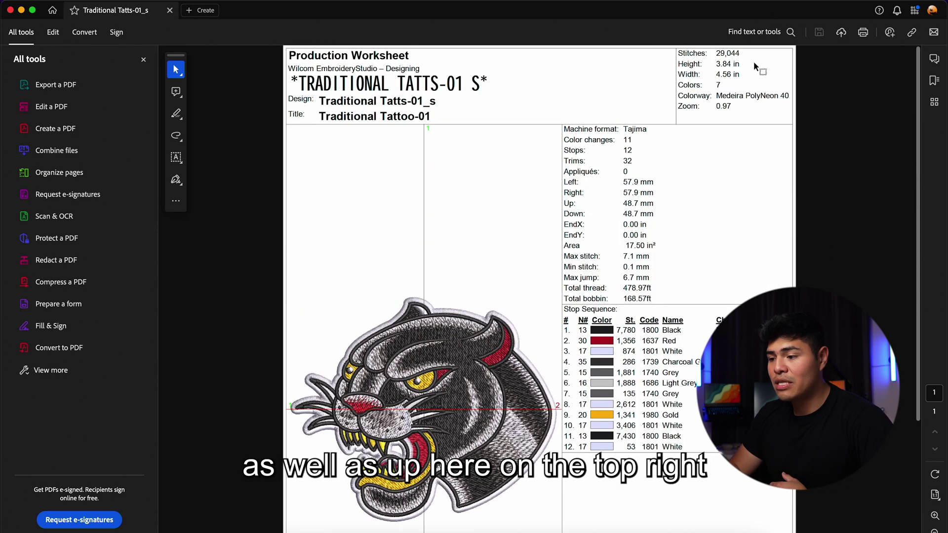
left_click_drag(719, 76, 680, 52)
left_click(681, 57)
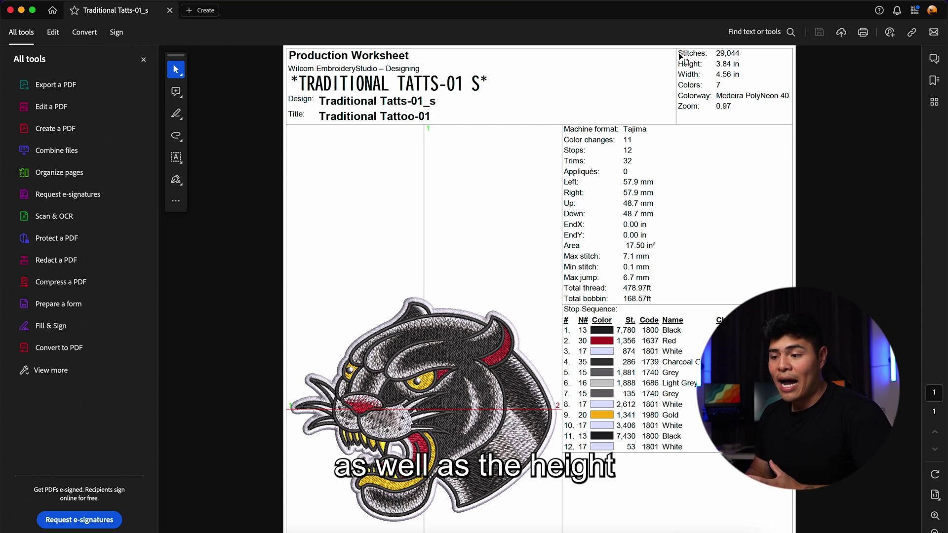
triple_click(721, 96)
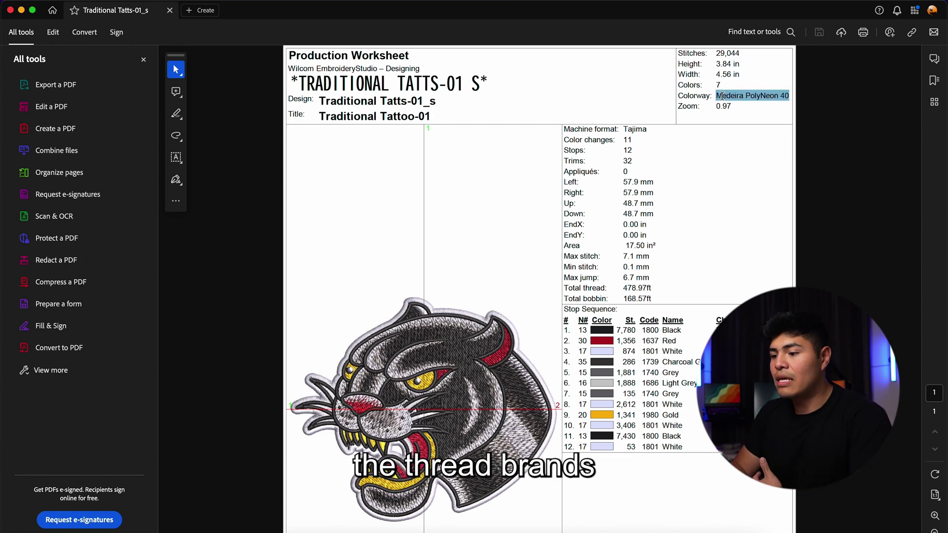
scroll(305, 301, "down", 5)
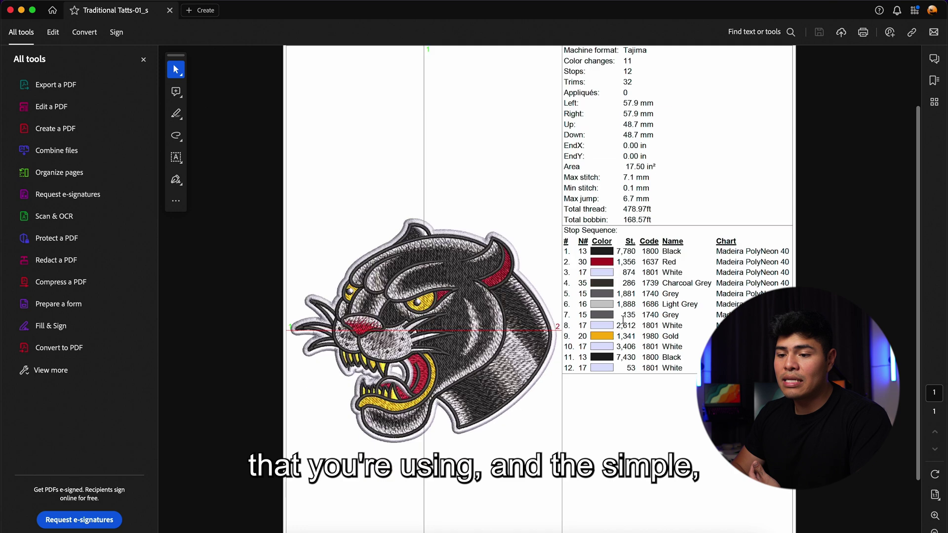
left_click(10, 10)
left_click(588, 233)
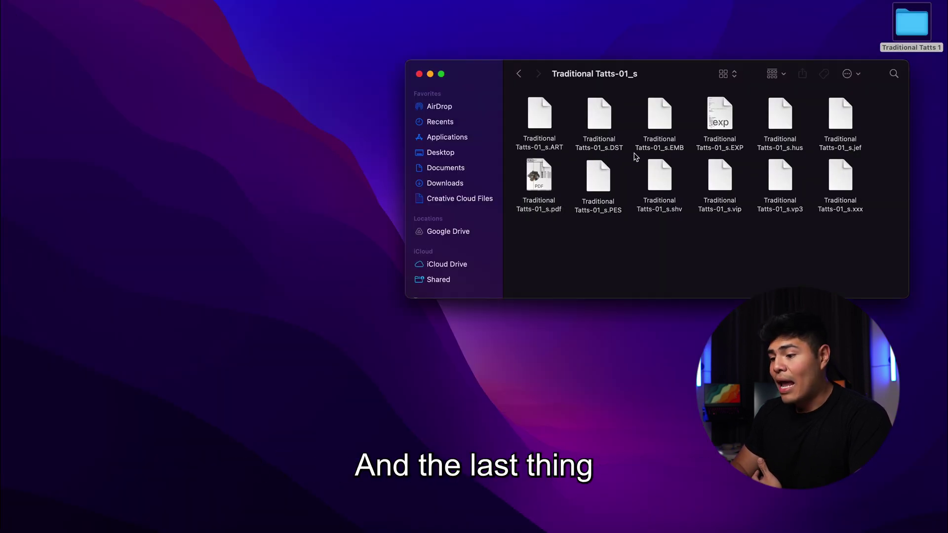
left_click(664, 145)
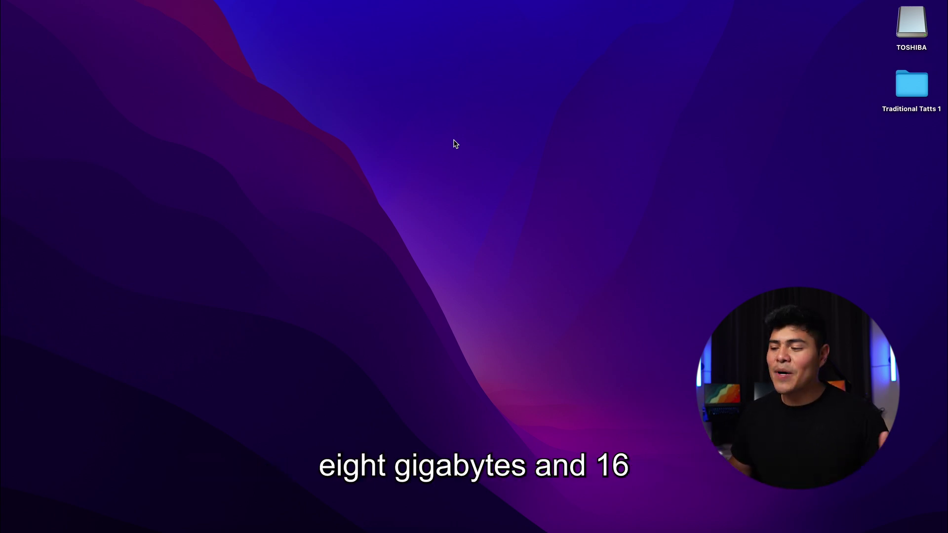
Step: Open the TOSHIBA drive and the Traditional Tatts 1 folder in side-by-side windows, making the folder window taller
double_click(907, 23)
double_click(911, 84)
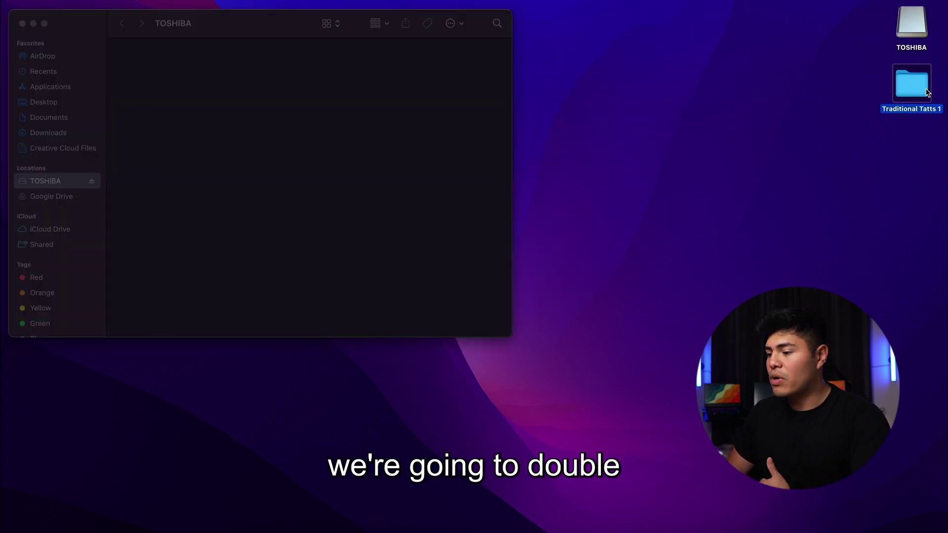
left_click_drag(591, 63, 610, 23)
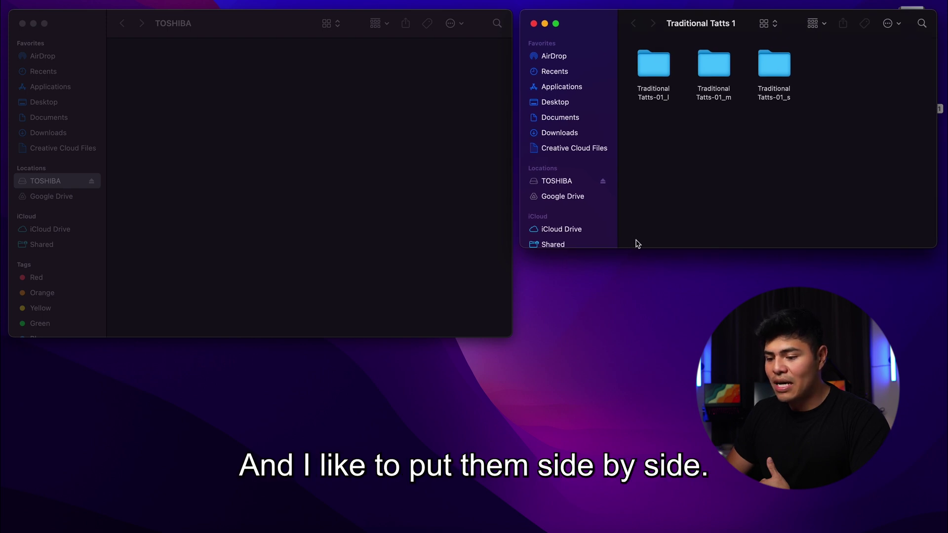
left_click_drag(635, 247, 626, 327)
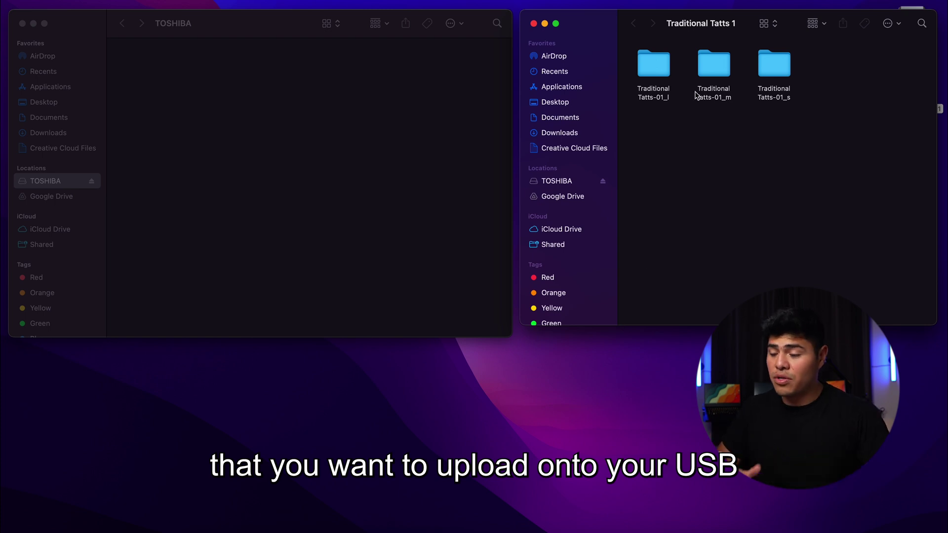
Step: Copy Traditional Tatts-01_s.DST from the Traditional Tatts-01_s folder and paste it onto the TOSHIBA drive
double_click(776, 61)
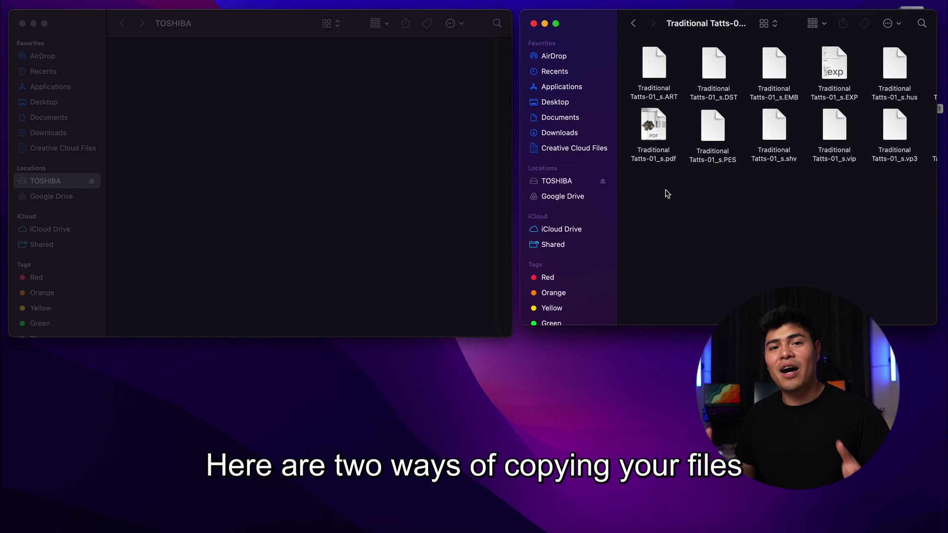
left_click(717, 56)
right_click(716, 55)
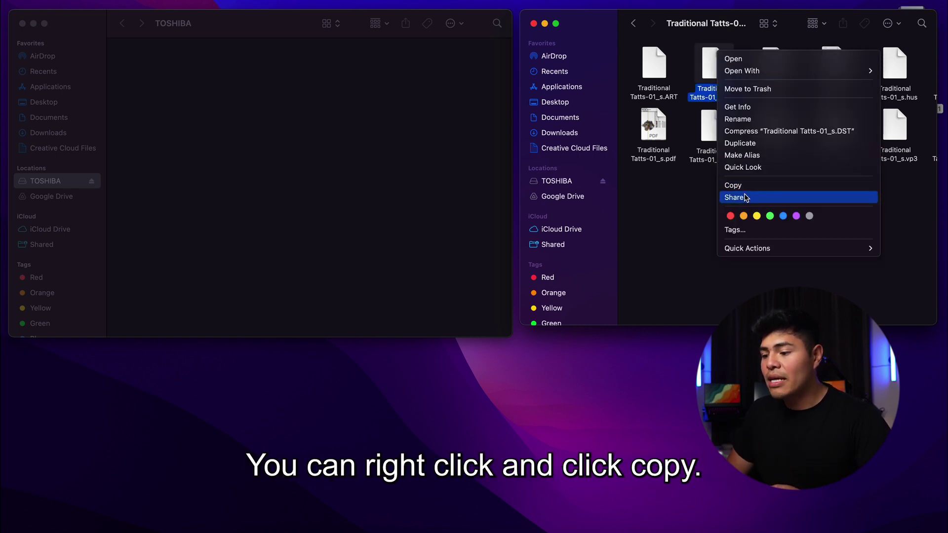
left_click(735, 185)
left_click(676, 157)
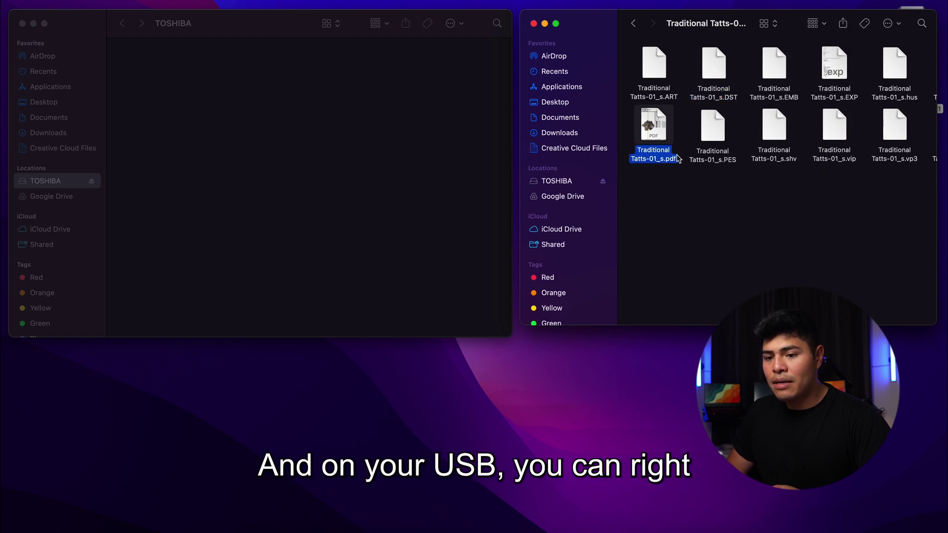
left_click(424, 134)
right_click(411, 130)
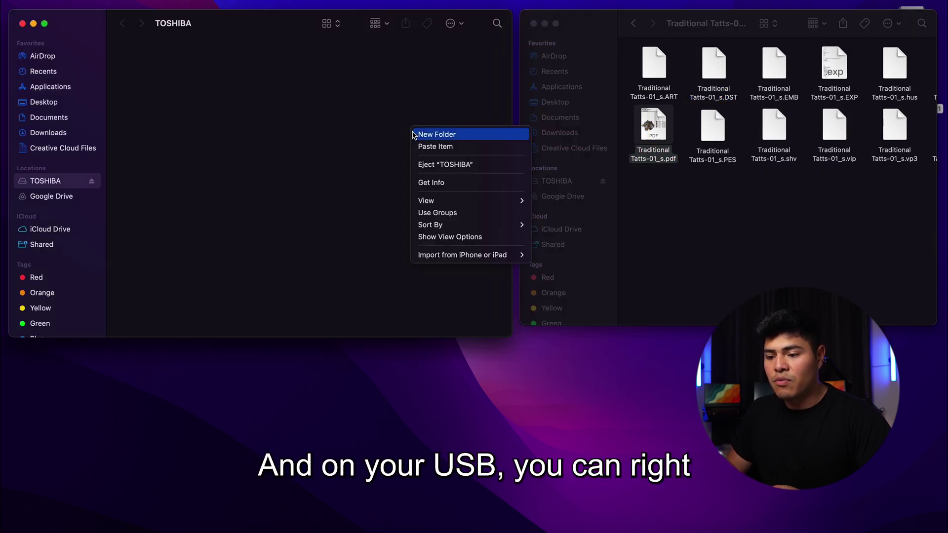
left_click(436, 146)
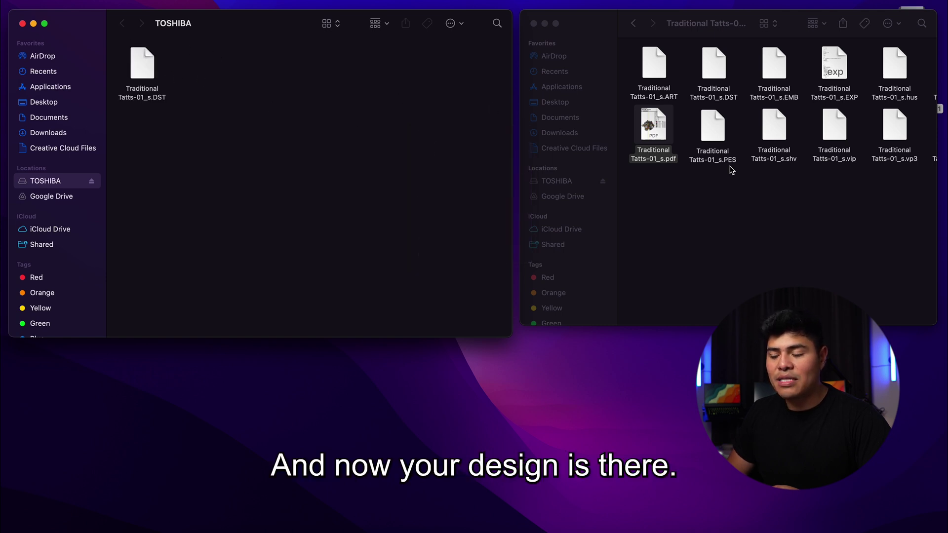
Step: Copy Traditional Tatts-01_s.PES onto the TOSHIBA drive beside the DST file and close the design folder window
left_click(733, 188)
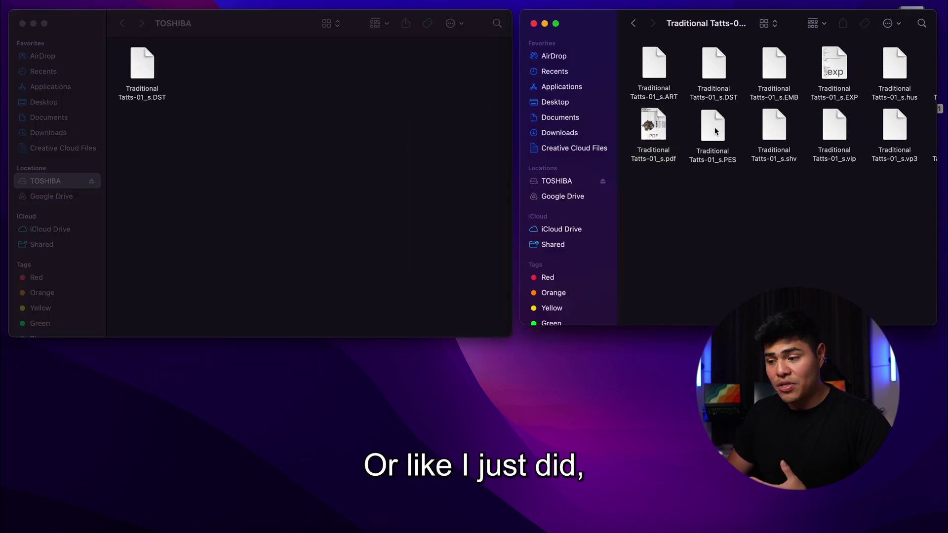
left_click_drag(714, 131, 201, 74)
left_click(323, 76)
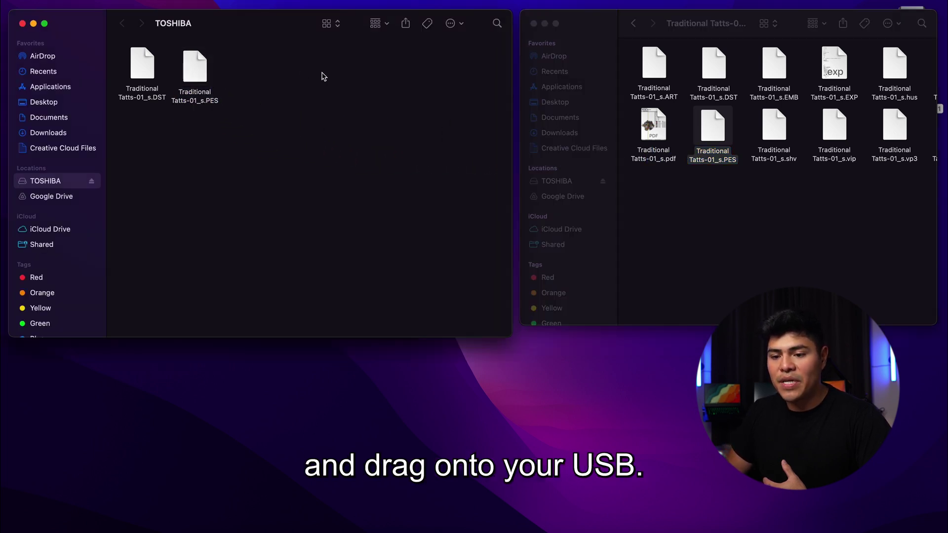
left_click(188, 74)
left_click(264, 78)
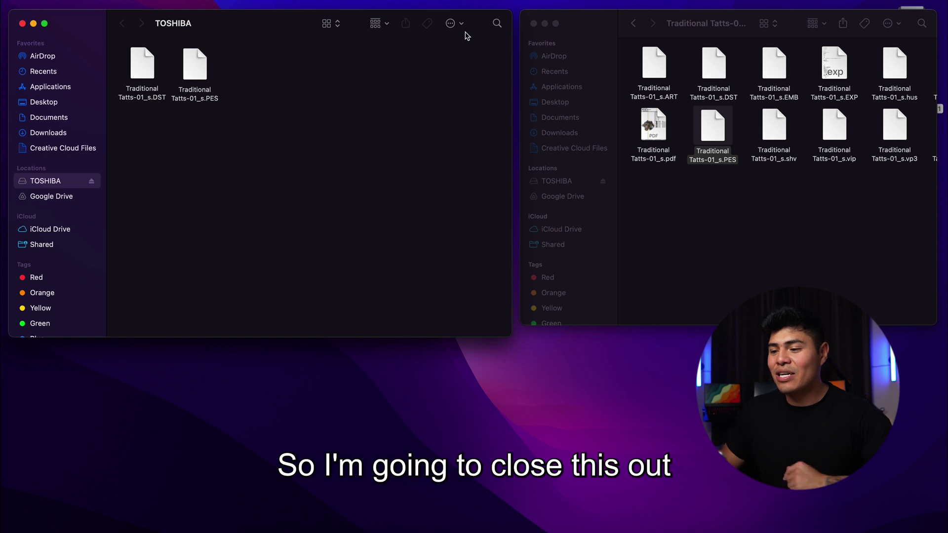
left_click(533, 23)
left_click(907, 33)
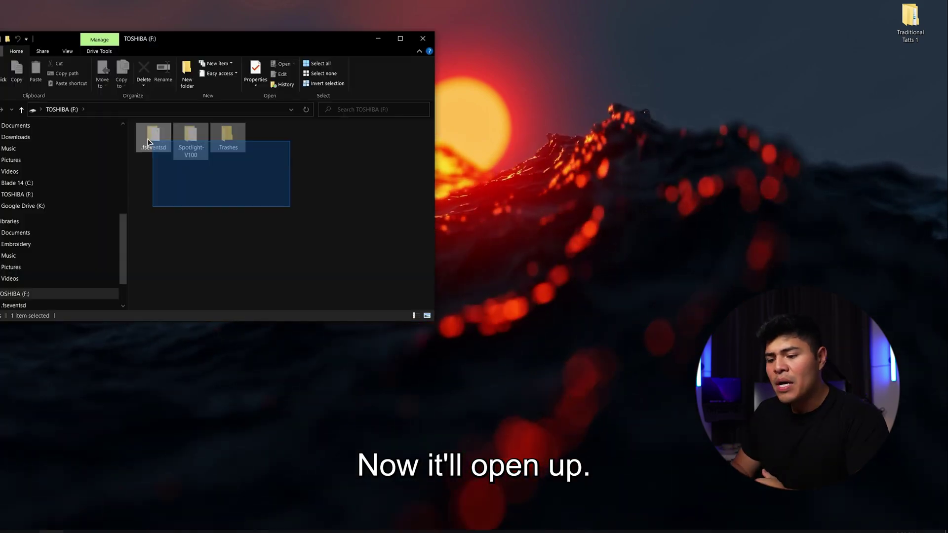
left_click_drag(148, 142, 231, 200)
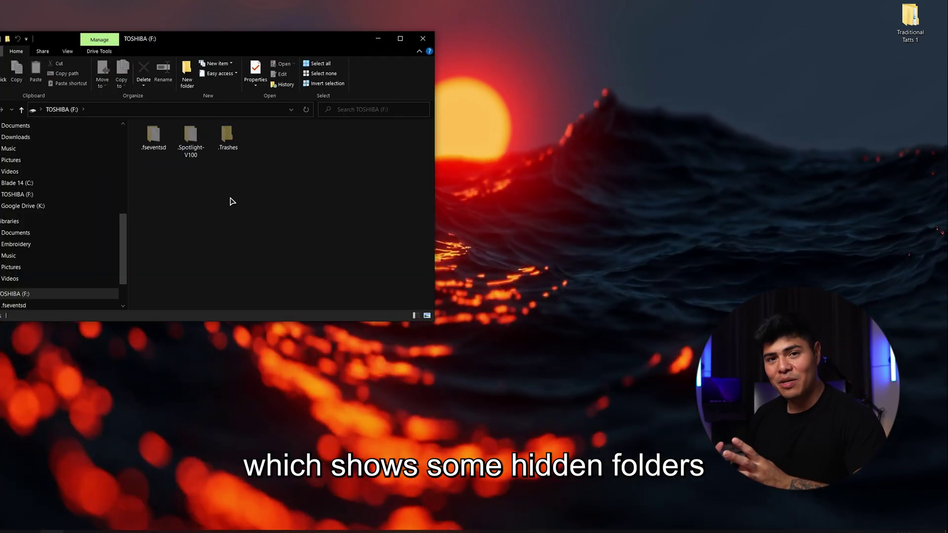
mouse_move(260, 208)
left_mouse_down()
mouse_move(180, 148)
mouse_move(259, 205)
left_mouse_up()
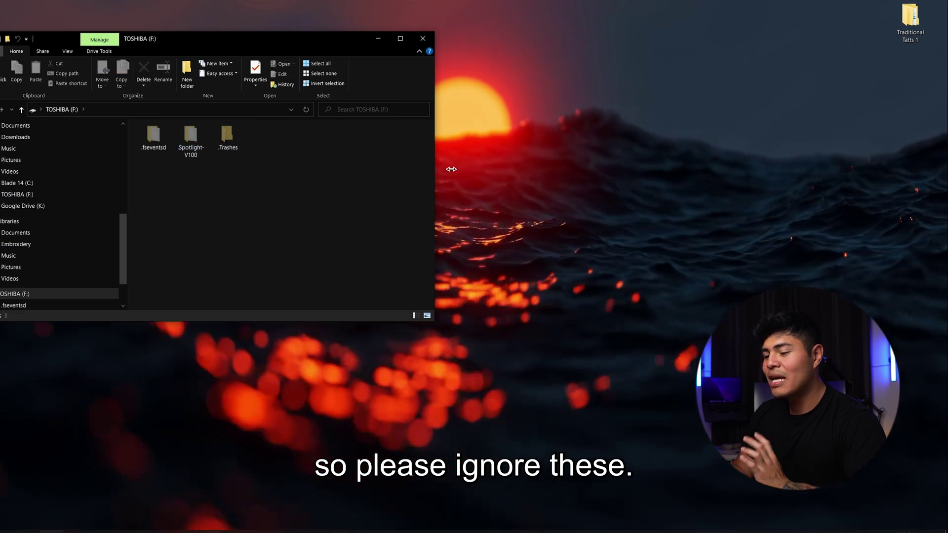
Step: On the Windows computer, open the Traditional Tatts 1 folder from the desktop and go into its Traditional Tatts-01_s subfolder
left_click(907, 35)
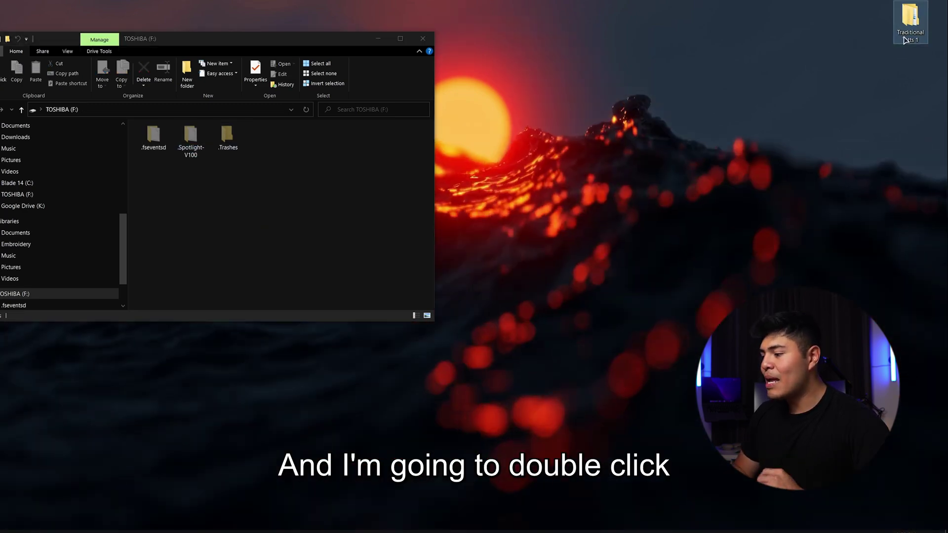
double_click(907, 34)
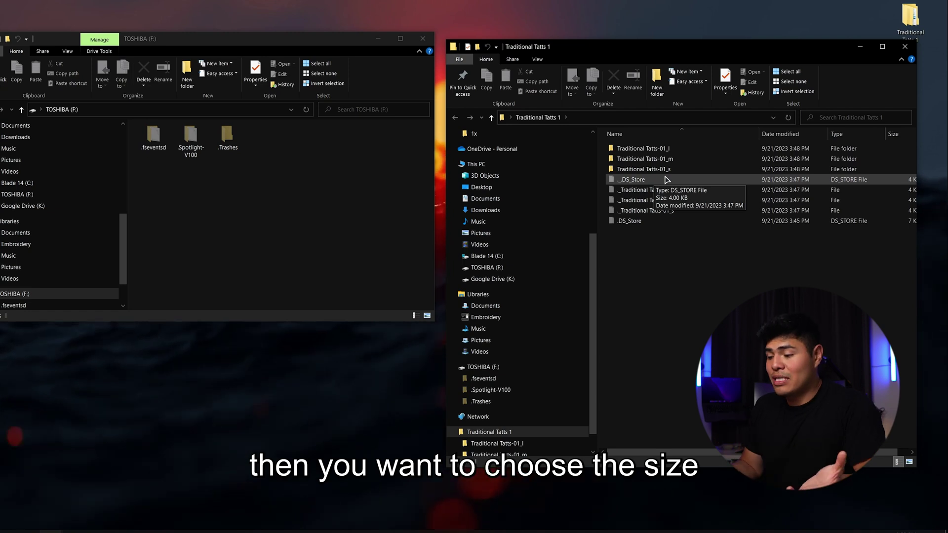
double_click(664, 170)
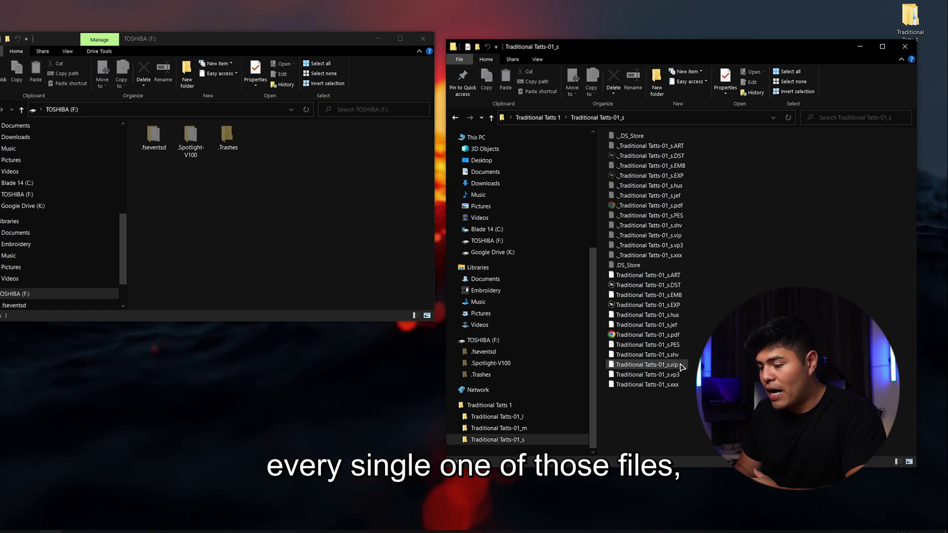
left_click(602, 255)
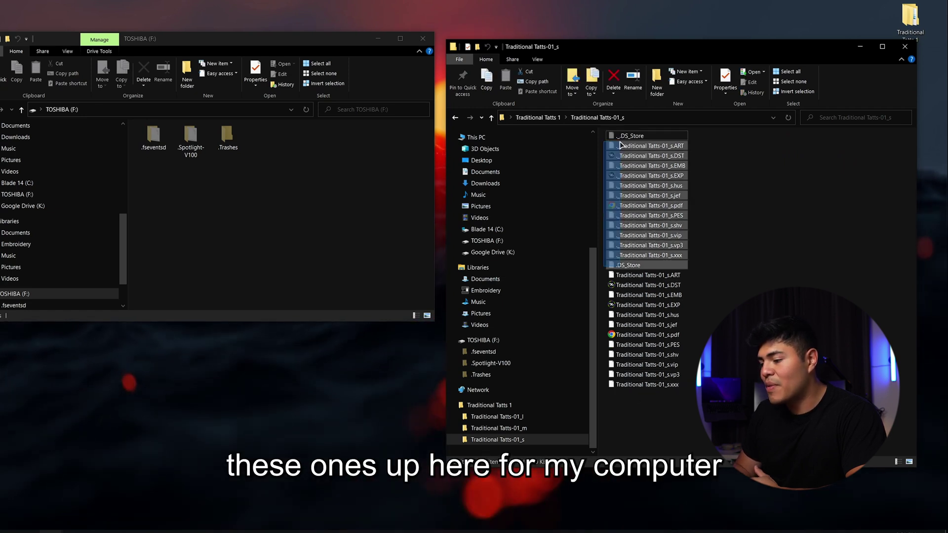
right_click(605, 271)
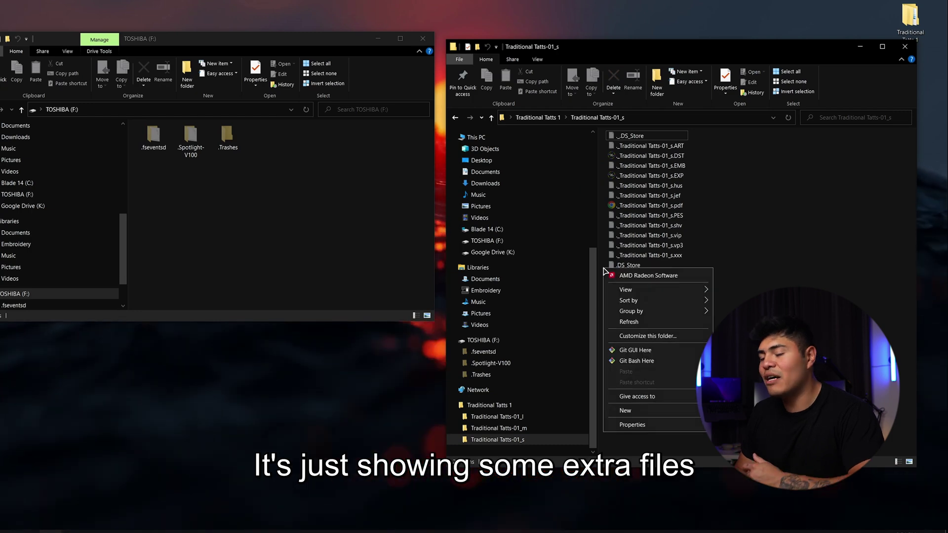
key("Escape")
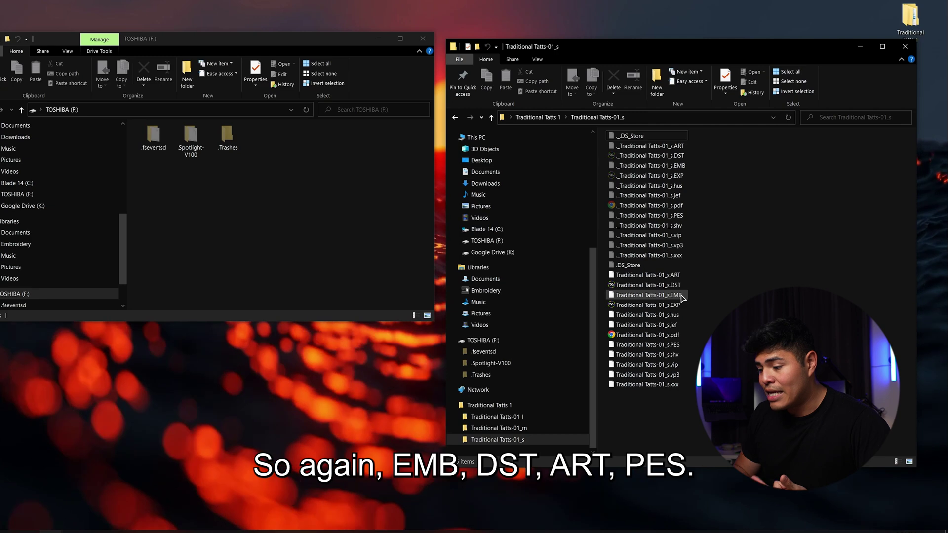
Step: Open Traditional Tatts-01_s.pdf, review the production worksheet up to its header, and close it
mouse_move(682, 296)
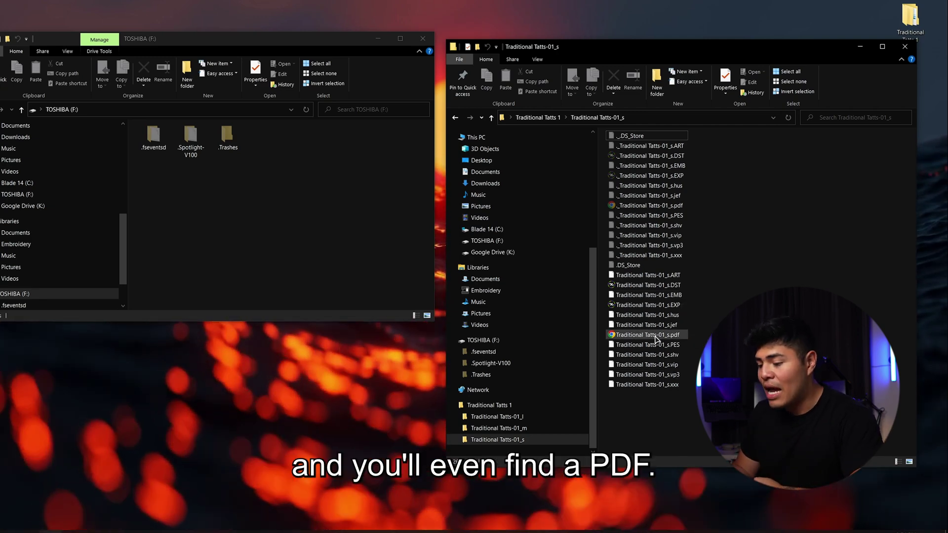
left_click(672, 337)
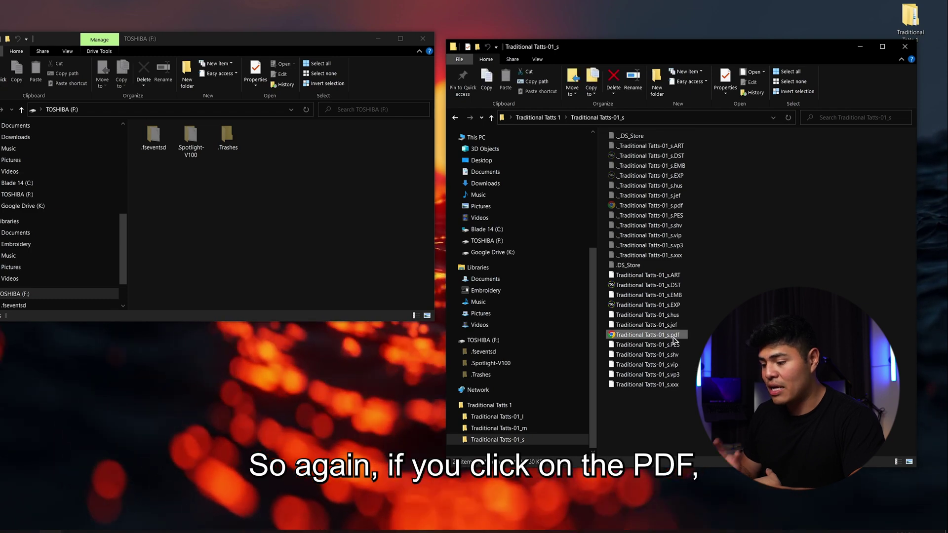
double_click(673, 336)
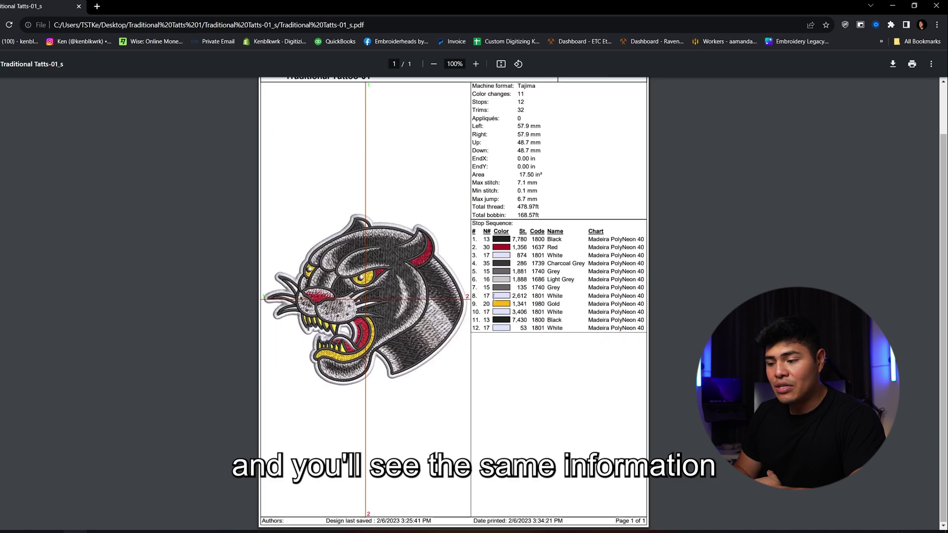
scroll(494, 296, "up", 1)
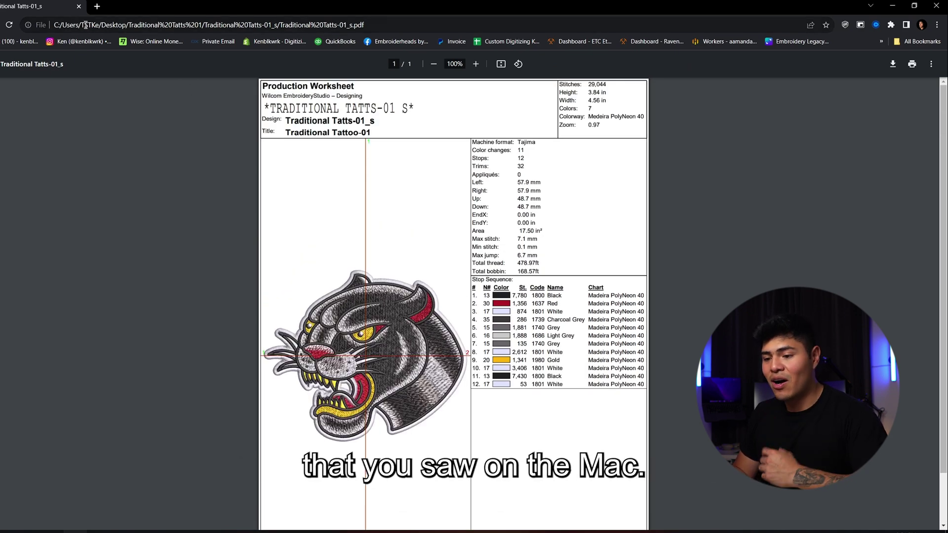
left_click(79, 6)
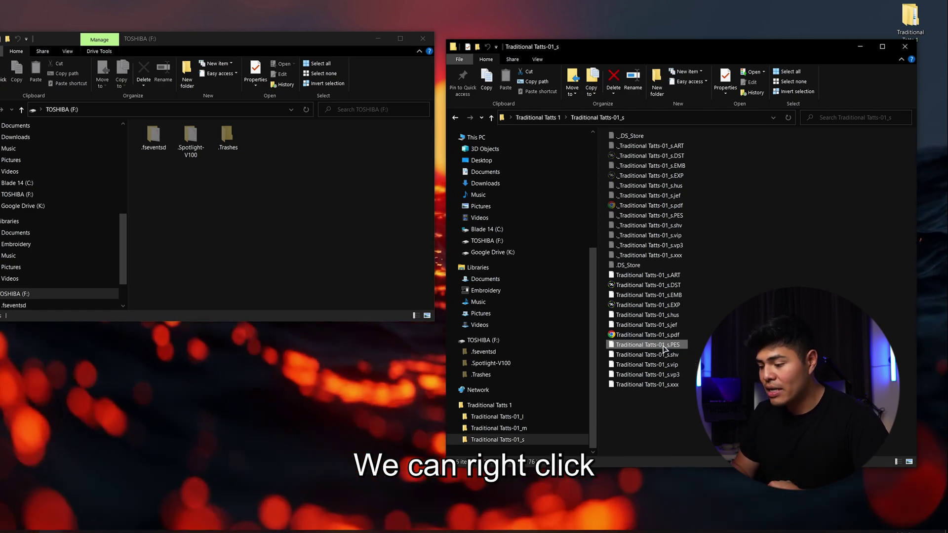
Step: Copy Traditional Tatts-01_s.PES from the Traditional Tatts-01_s folder and paste it onto the TOSHIBA (F:) drive
right_click(663, 347)
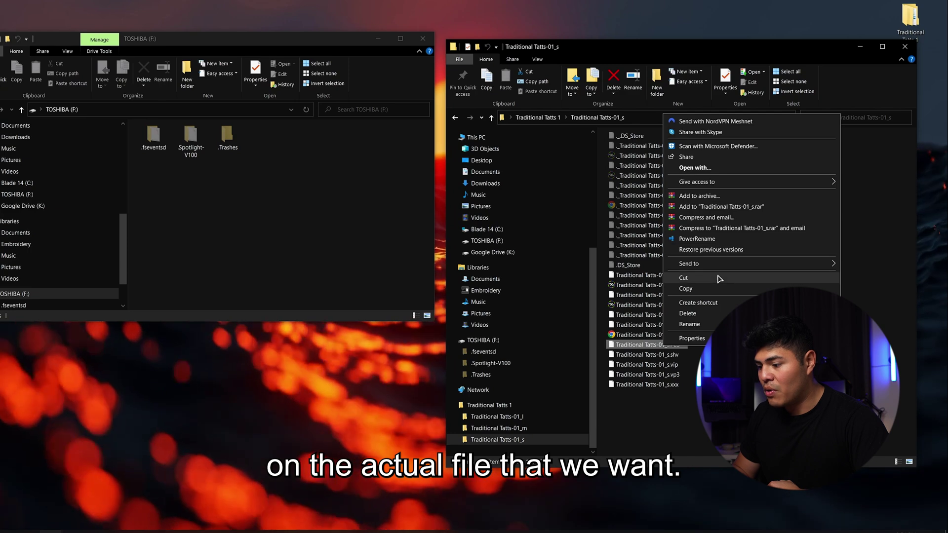
left_click(713, 289)
right_click(372, 212)
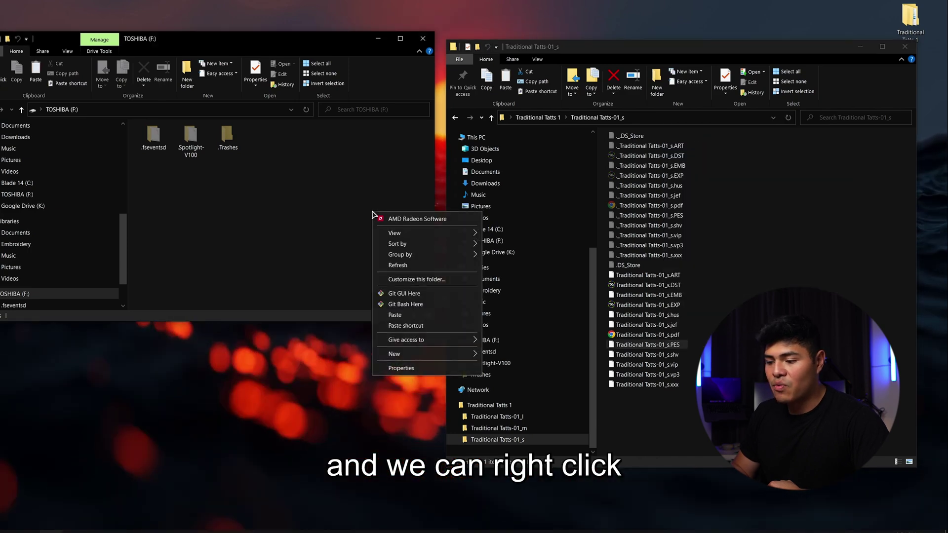
left_click(396, 316)
Step: Copy Traditional Tatts-01_s.DST onto the TOSHIBA (F:) drive beside the PES file and close both folder windows
left_click(675, 425)
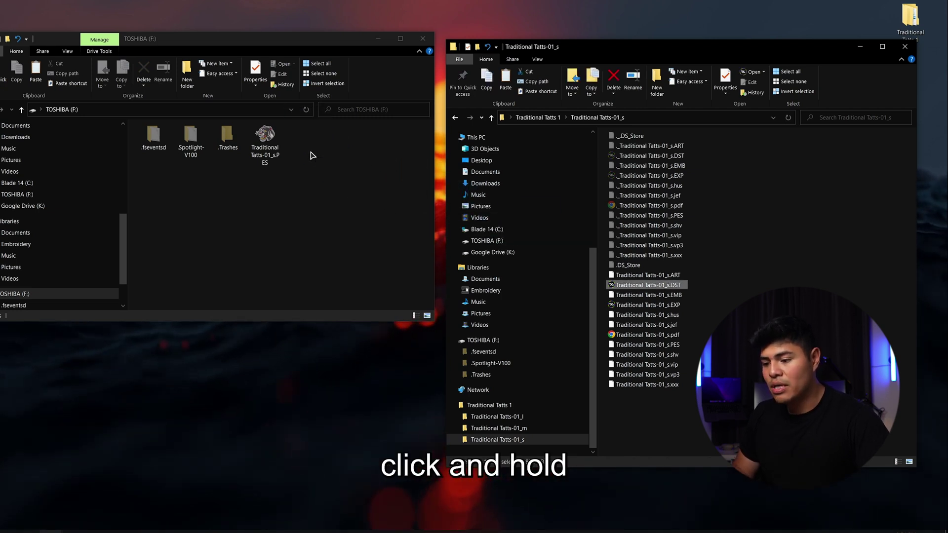
left_click_drag(312, 155, 312, 156)
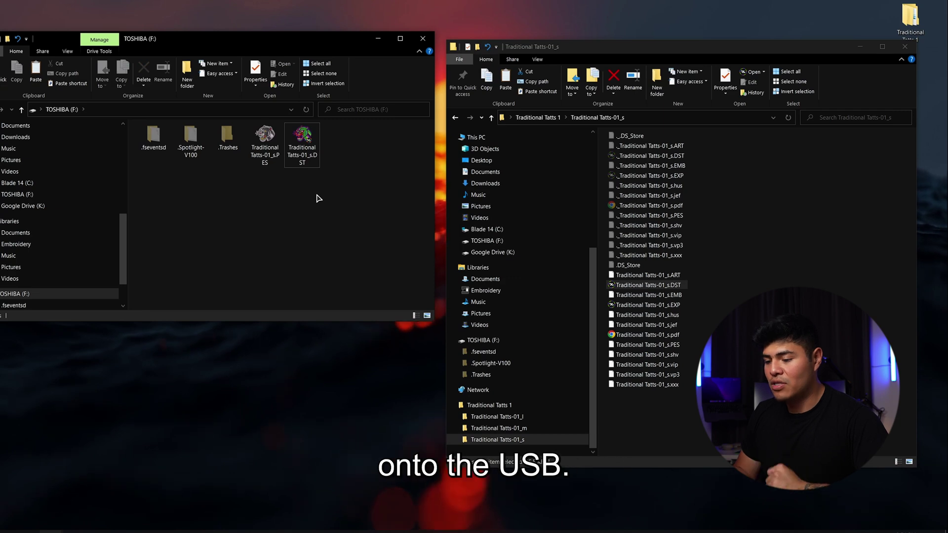
left_click(903, 48)
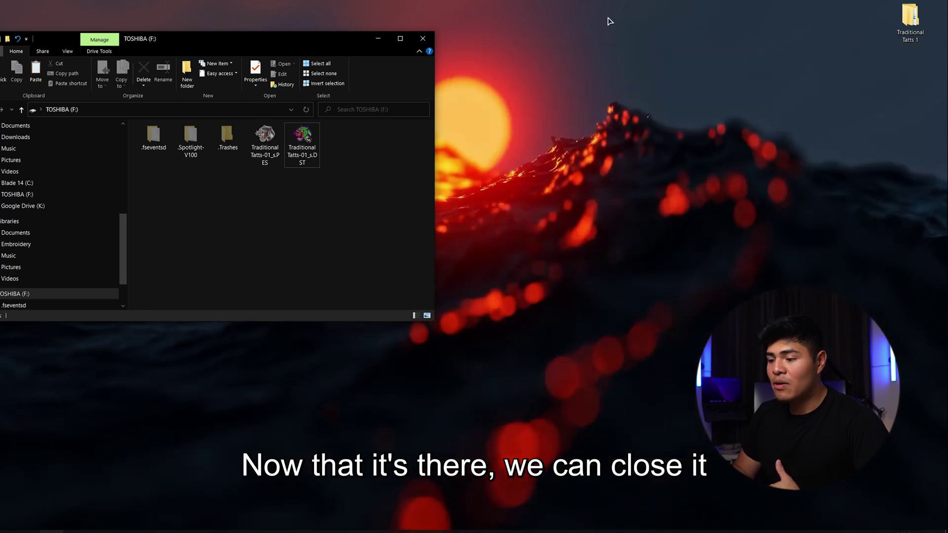
left_click(421, 39)
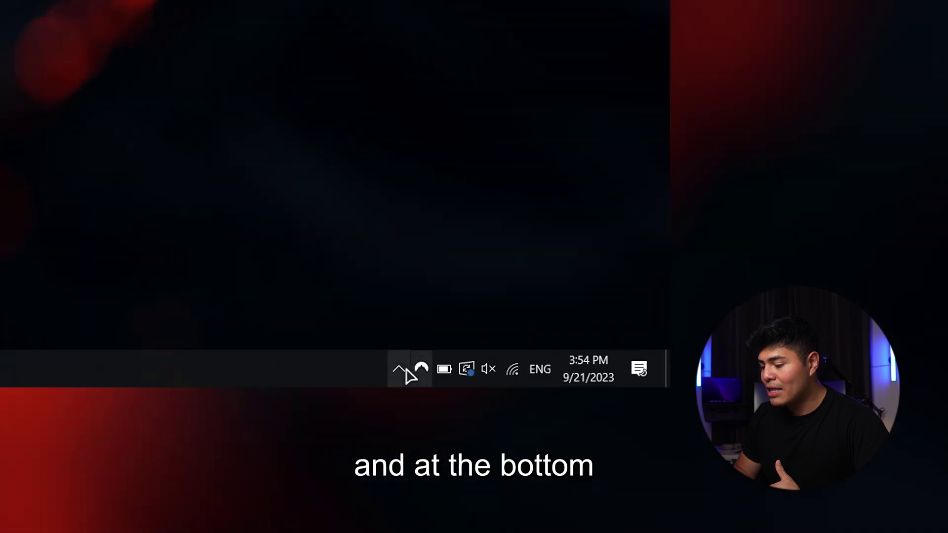
Step: Safely eject the TransMemory USB device holding the TOSHIBA (F:) drive
left_click(808, 524)
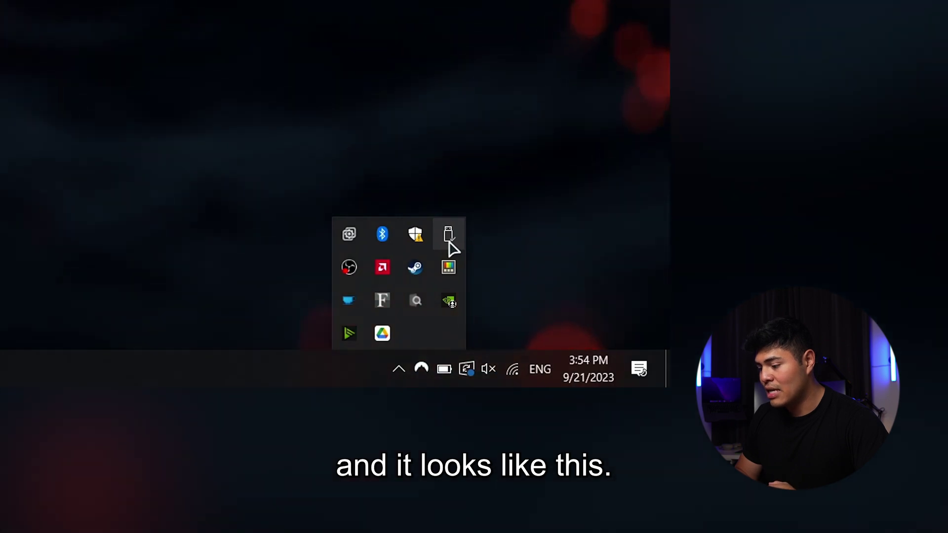
right_click(448, 241)
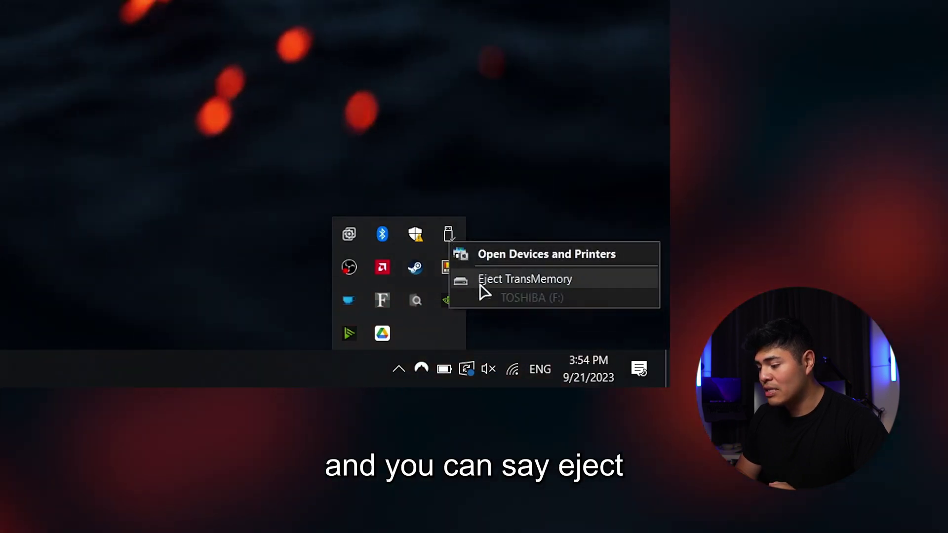
left_click(482, 289)
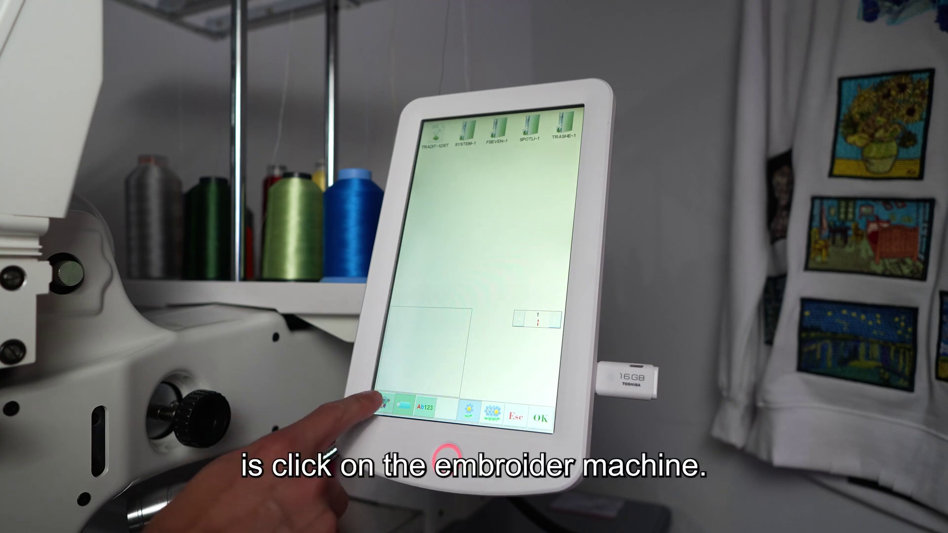
left_click(381, 404)
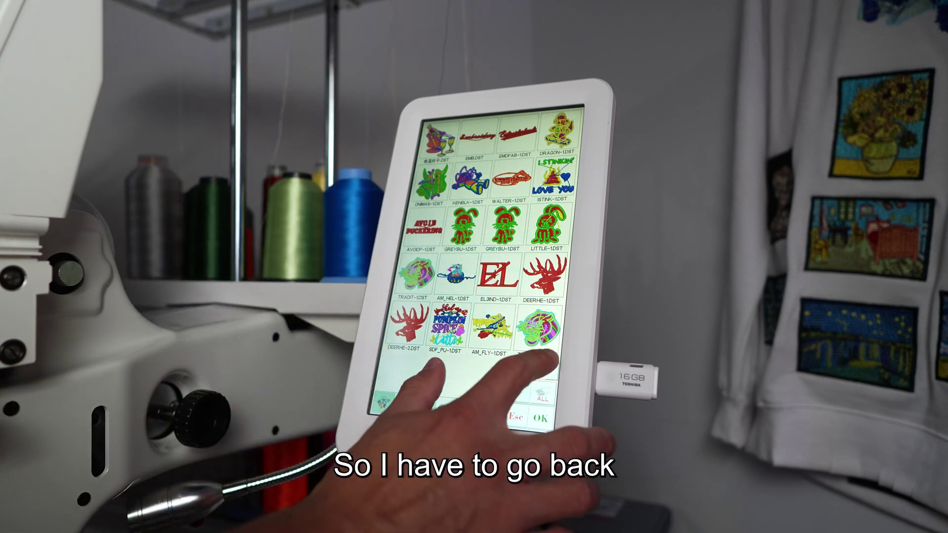
left_click(538, 329)
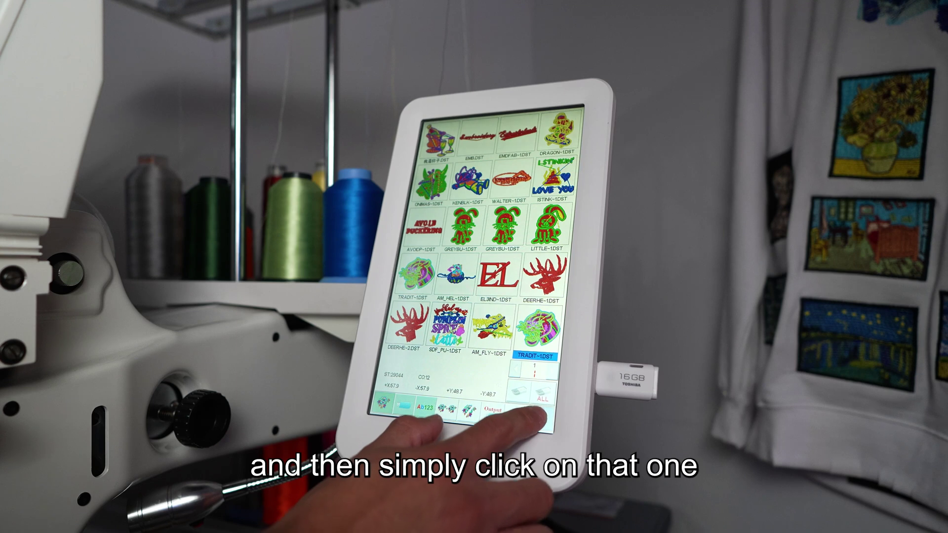
left_click(492, 410)
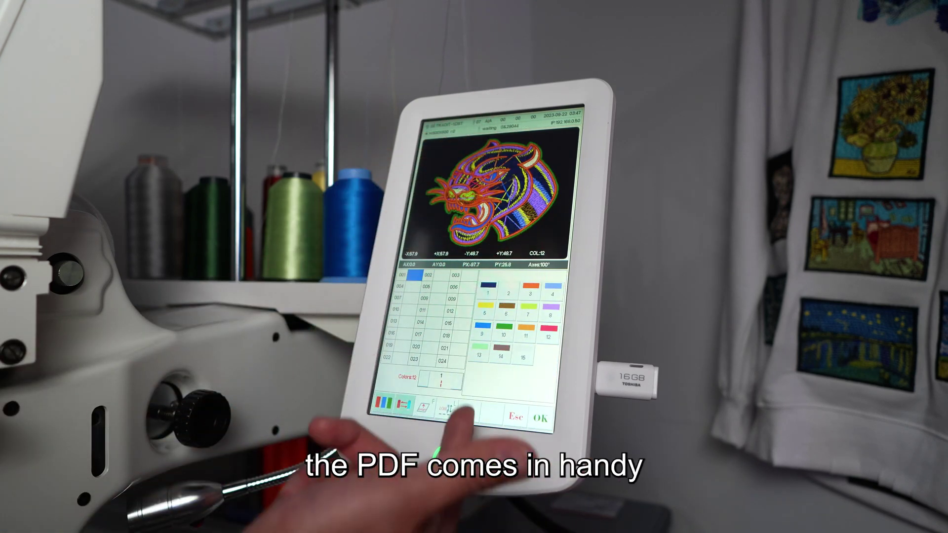
left_click(485, 307)
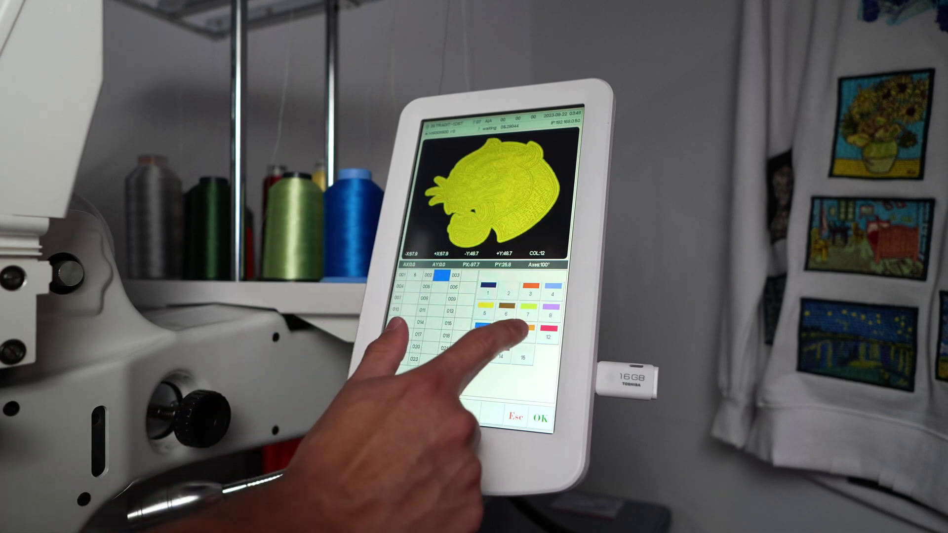